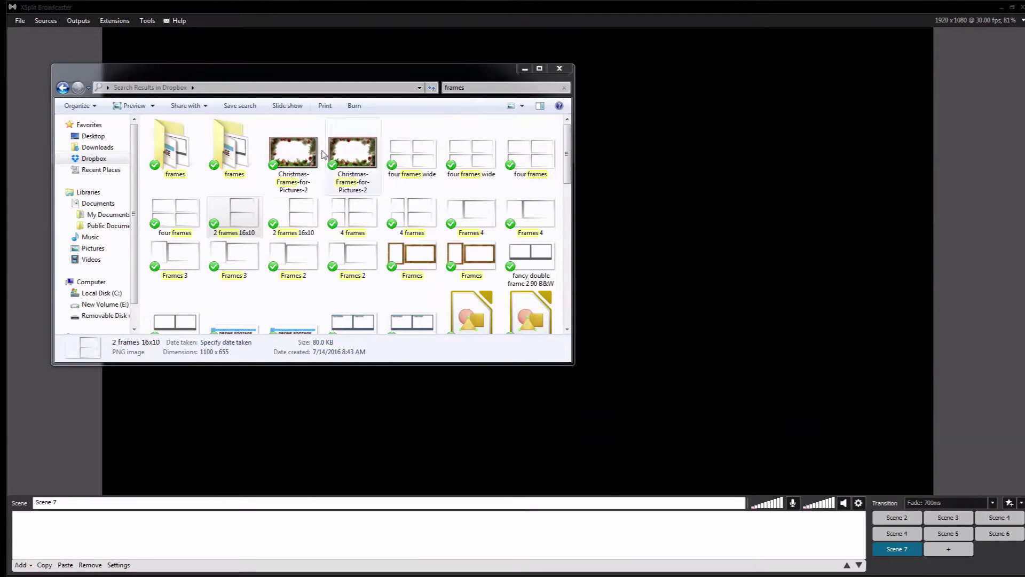
# Step: Add the "fancy double frame 2 90" image from the Dropbox search results to Scene 7
pyautogui.moveTo(308, 82)
pyautogui.mouseDown()
pyautogui.moveTo(293, 119)
pyautogui.moveTo(293, 68)
pyautogui.mouseUp()
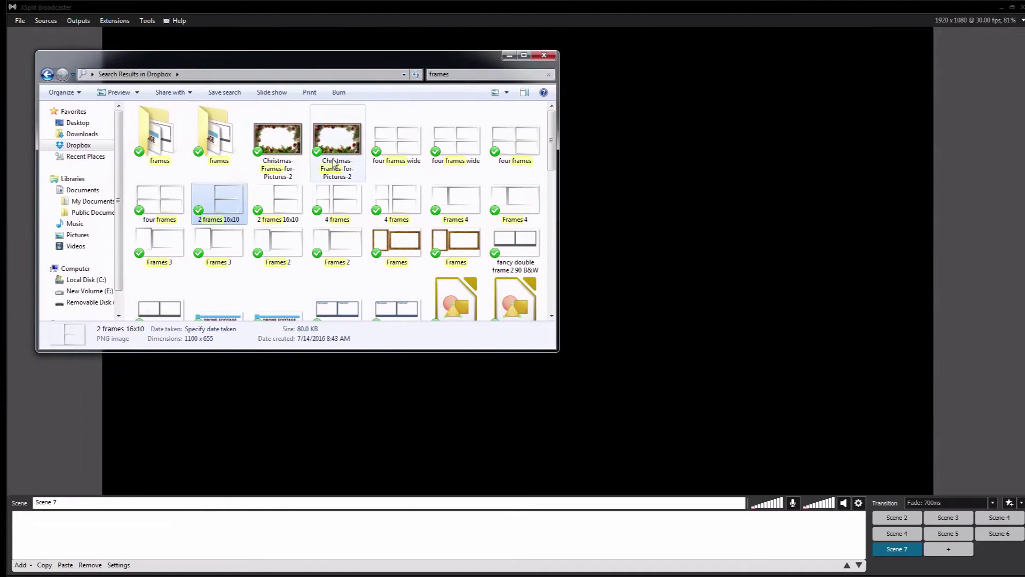
pyautogui.click(348, 302)
pyautogui.scroll(-2, 348, 302)
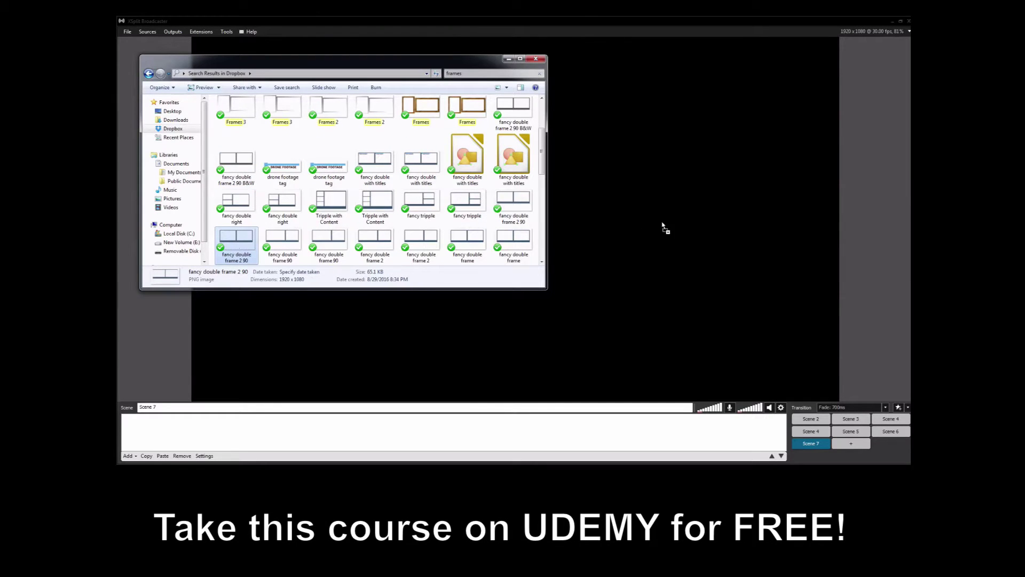
pyautogui.moveTo(239, 243); pyautogui.dragTo(662, 222)
pyautogui.click(646, 237)
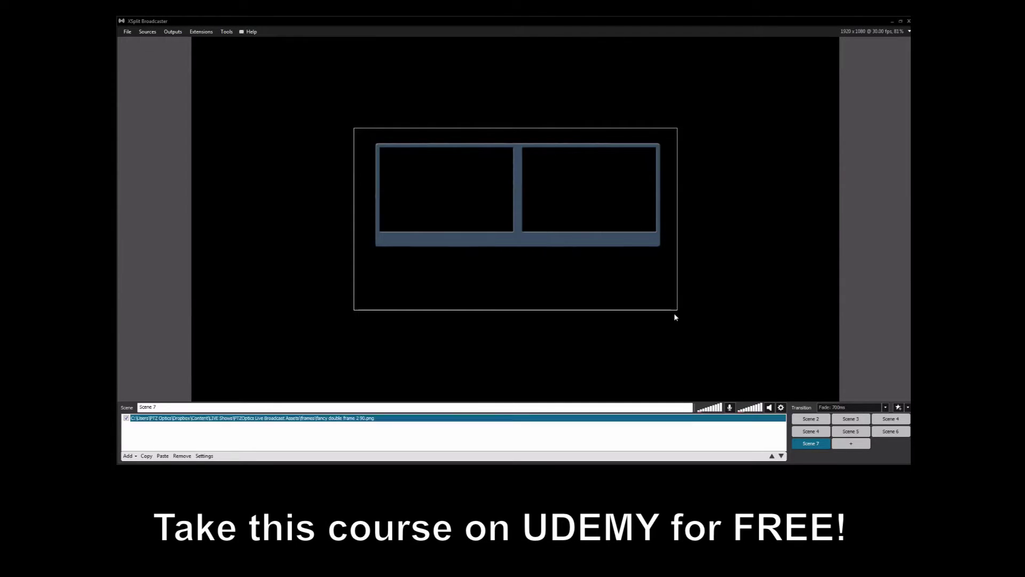
# Step: Enlarge the double frame image to nearly fill the canvas and align it with the canvas's upper-left corner
pyautogui.moveTo(678, 310); pyautogui.dragTo(857, 362)
pyautogui.moveTo(781, 316); pyautogui.dragTo(614, 227)
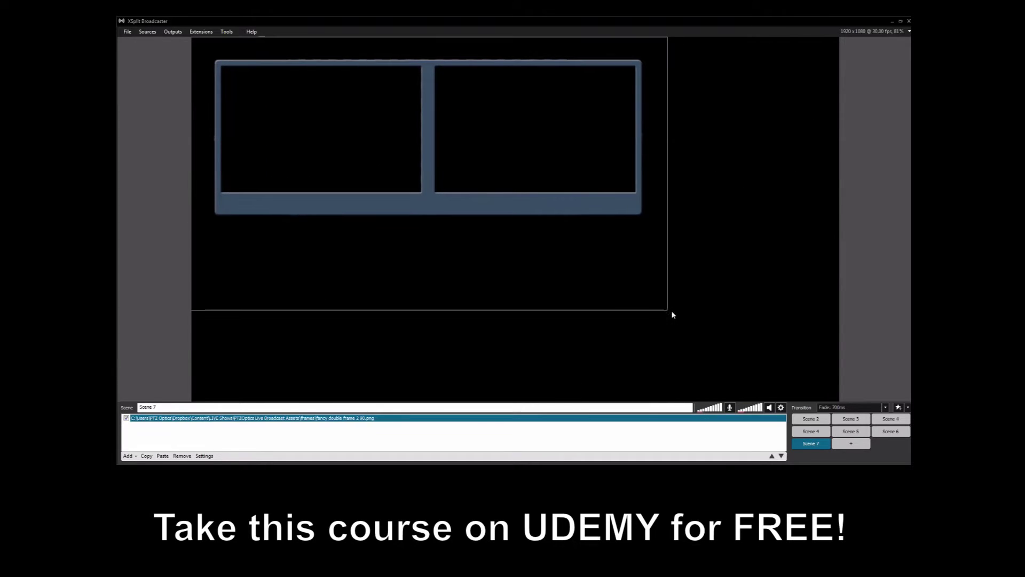
pyautogui.moveTo(666, 309); pyautogui.dragTo(909, 433)
pyautogui.moveTo(699, 258); pyautogui.dragTo(702, 310)
pyautogui.moveTo(405, 240); pyautogui.dragTo(395, 205)
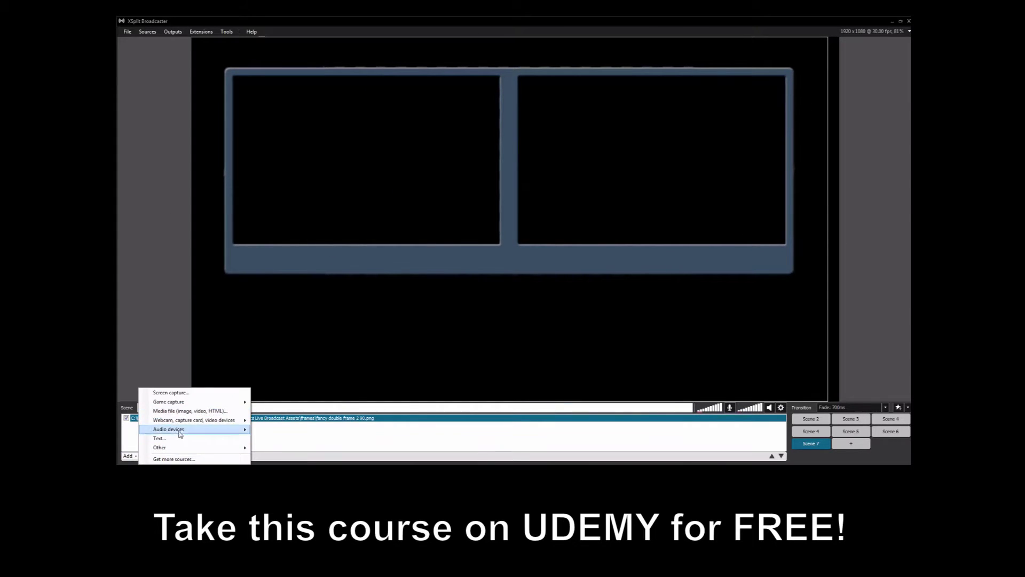
# Step: Search Dropbox in Windows Explorer for "oliver" and add the "ptzoptics Live John Oliver 1080" video to the scene
pyautogui.click(188, 410)
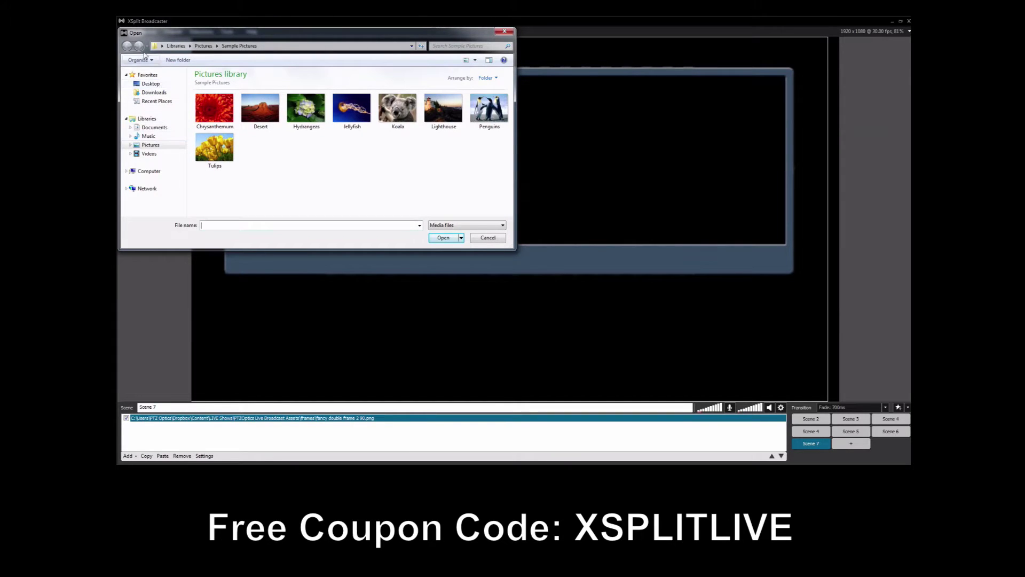
pyautogui.click(509, 33)
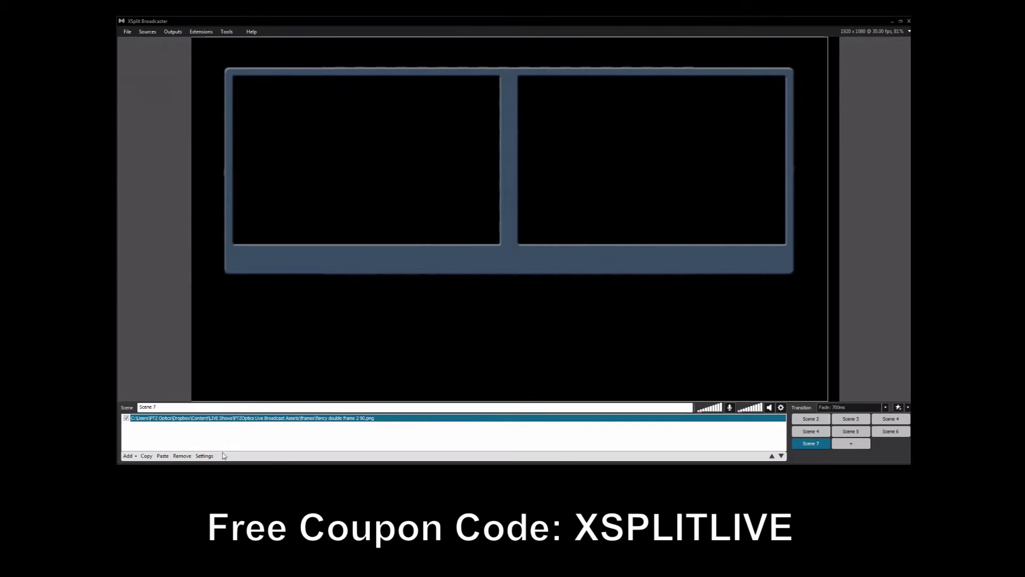
pyautogui.hotkey('alt', 'Tab')
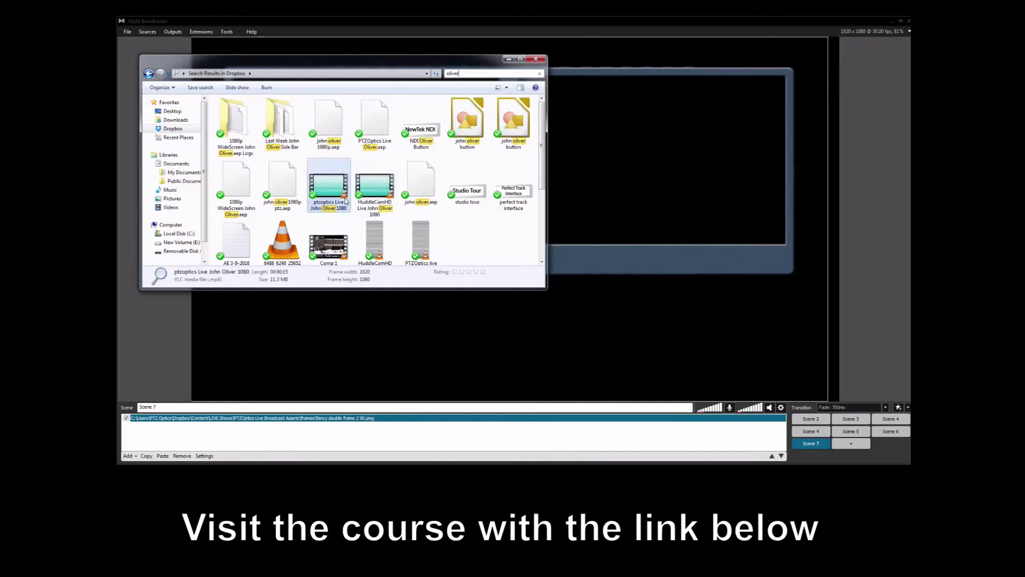
pyautogui.moveTo(346, 201); pyautogui.dragTo(591, 311)
pyautogui.moveTo(662, 309); pyautogui.dragTo(678, 300)
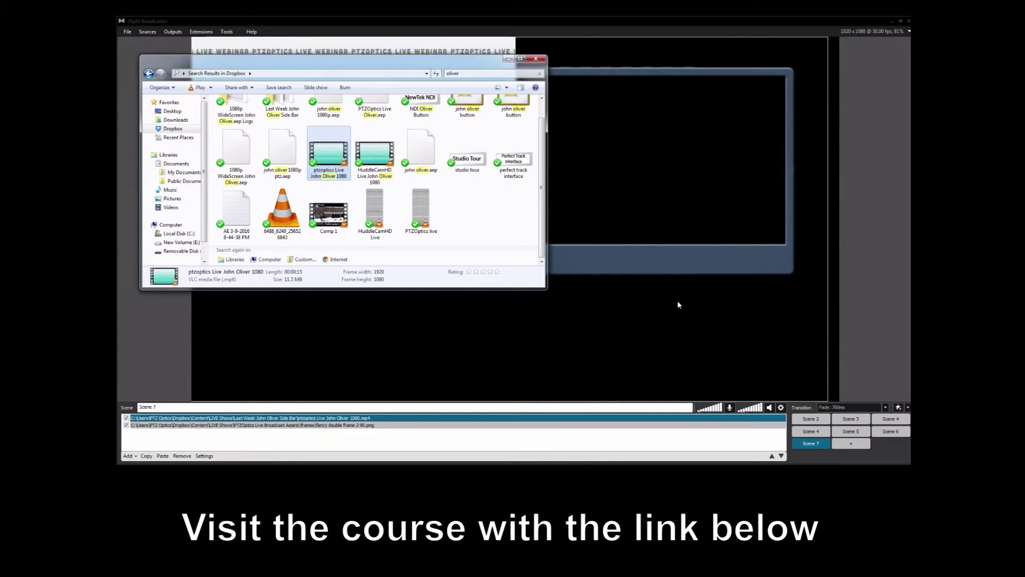
pyautogui.click(558, 151)
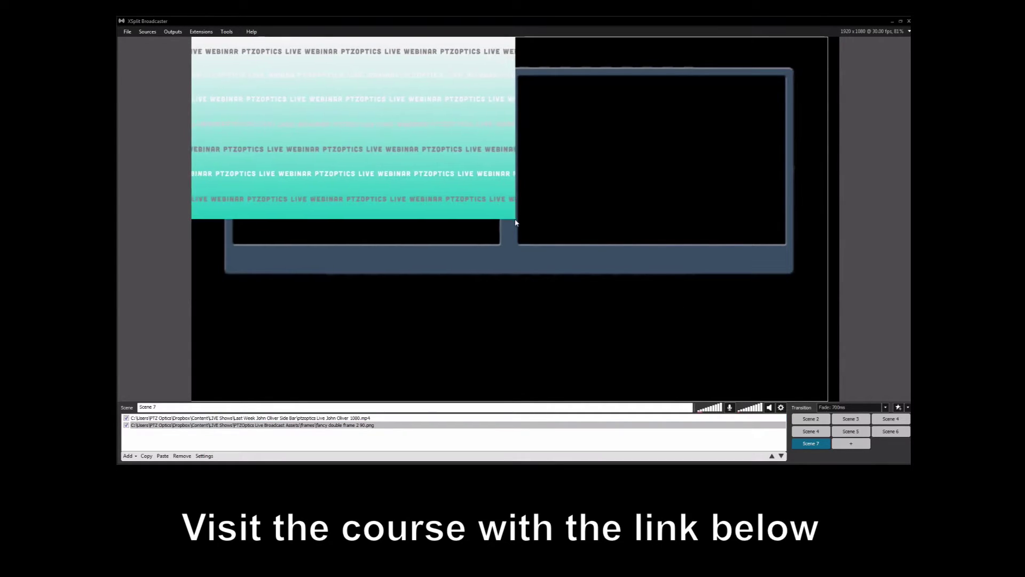
# Step: Look through the color, layout, effects and picture settings of the double frame image
pyautogui.rightClick(475, 179)
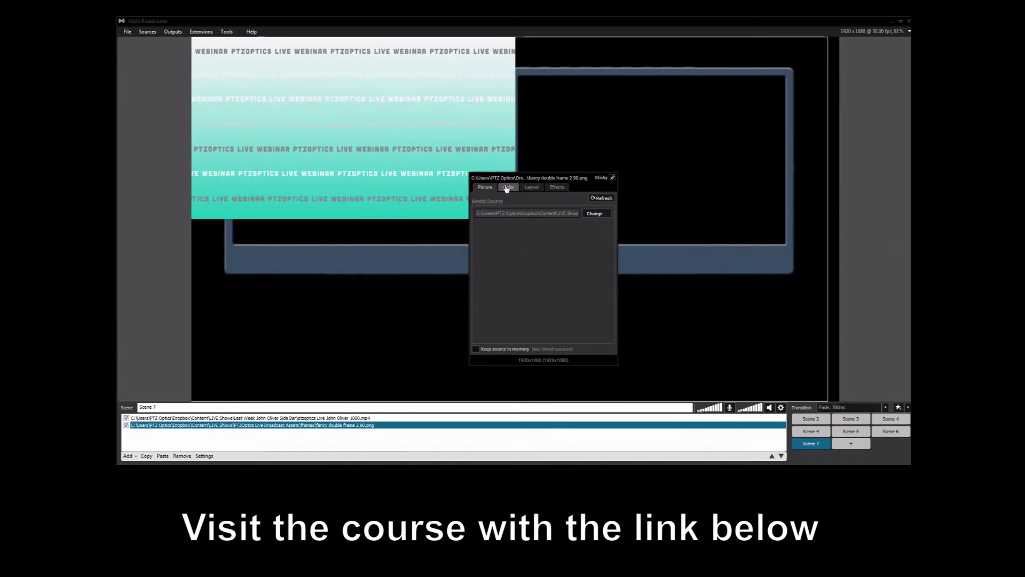
pyautogui.click(508, 187)
pyautogui.click(532, 187)
pyautogui.click(556, 187)
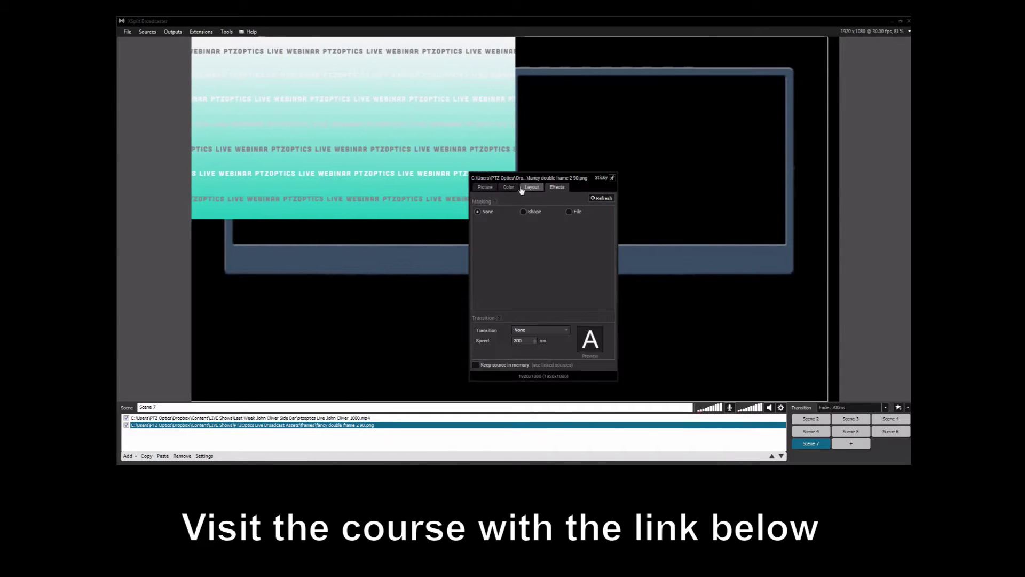
pyautogui.click(484, 187)
pyautogui.click(226, 31)
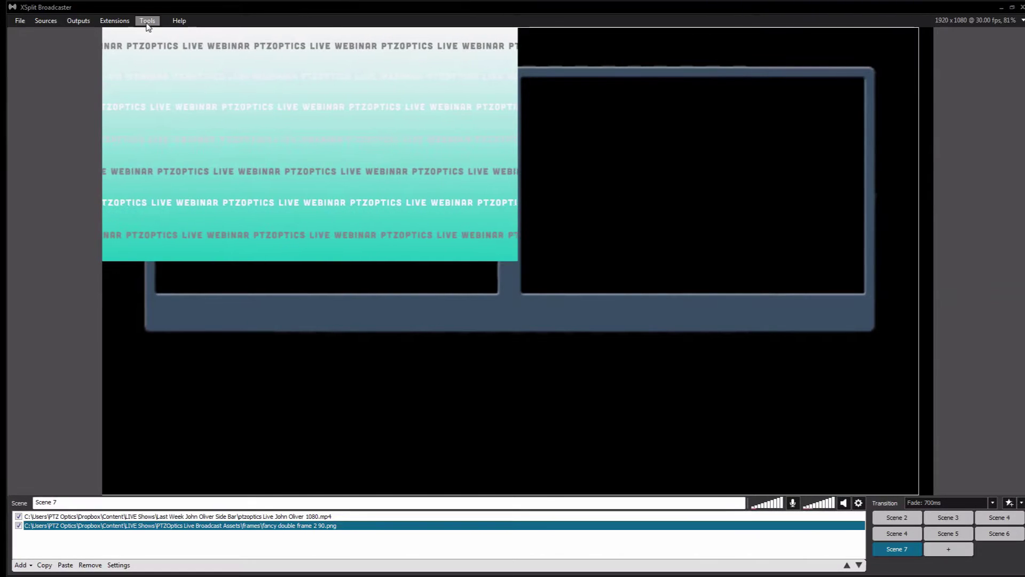
pyautogui.click(124, 56)
# Step: Examine the media playback settings of the "ptzoptics Live John Oliver 1080" video source
pyautogui.click(102, 516)
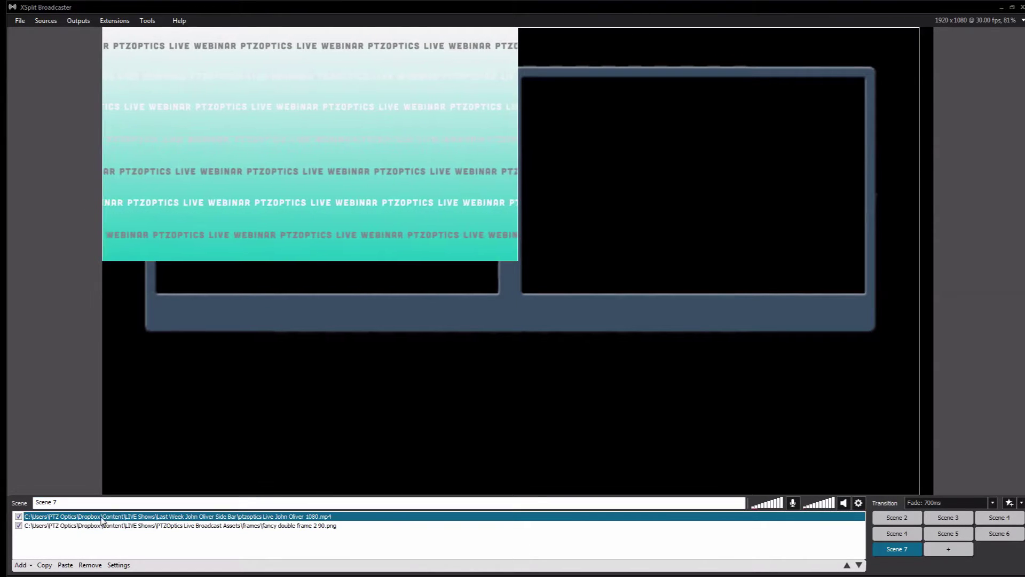
pyautogui.rightClick(238, 100)
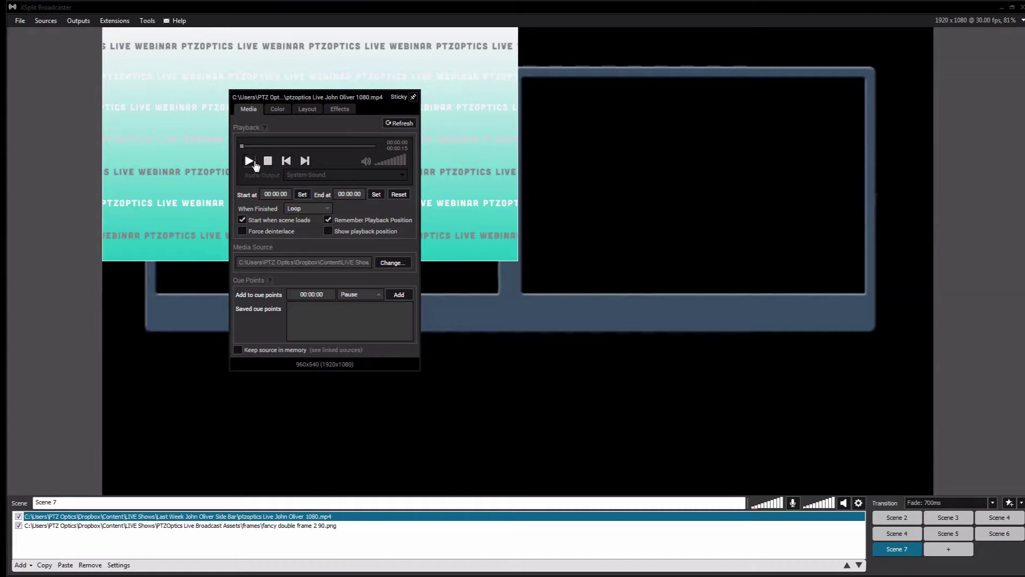
pyautogui.click(180, 153)
# Step: Enlarge the John Oliver video to fill the whole canvas and place it beneath the double frame image
pyautogui.moveTo(518, 261); pyautogui.dragTo(932, 494)
pyautogui.moveTo(50, 517); pyautogui.dragTo(52, 529)
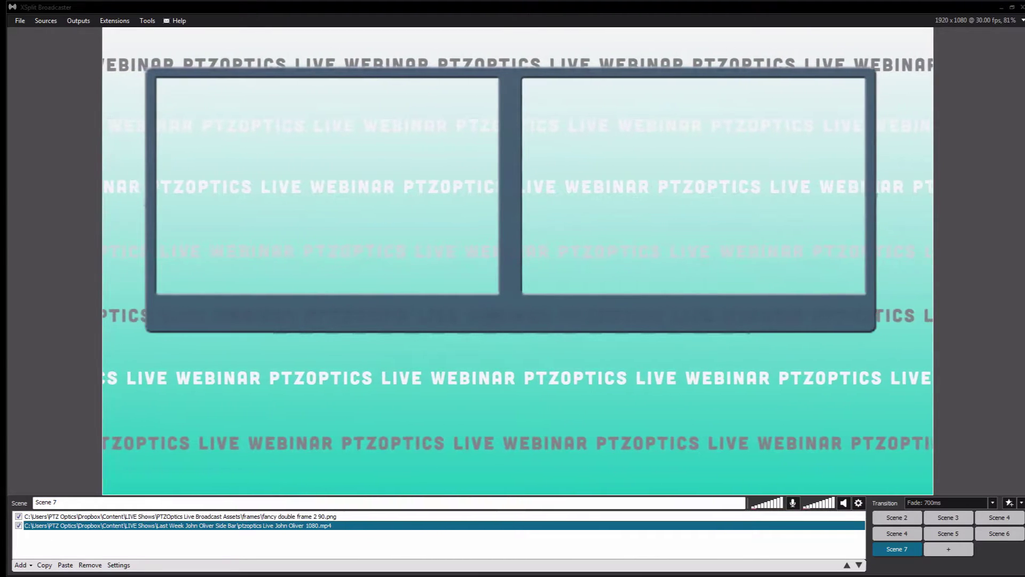
pyautogui.rightClick(209, 388)
pyautogui.click(48, 526)
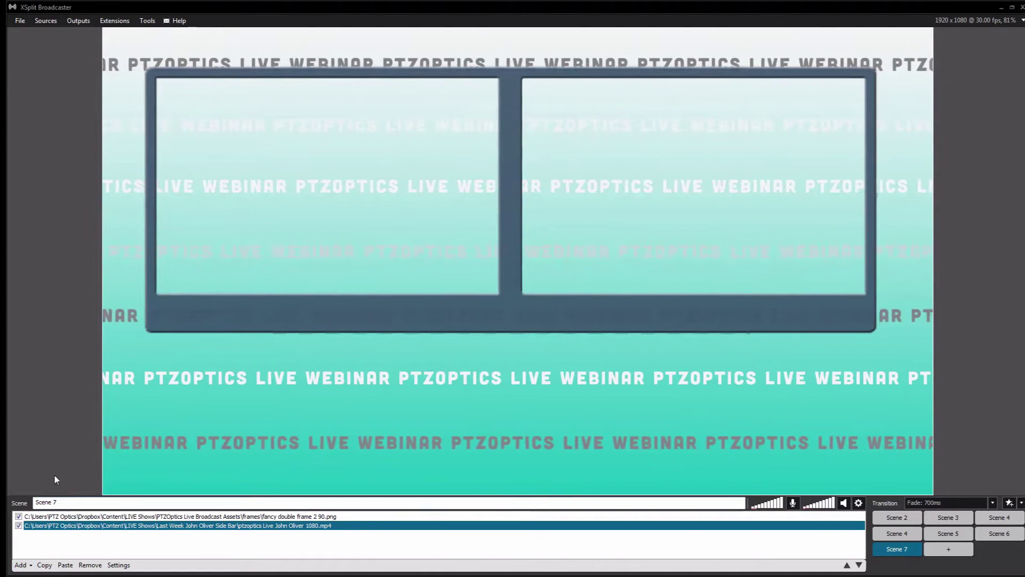
# Step: Add a screen capture of the YouTube news stream, positioned over the left frame opening and layered beneath the double frame image
pyautogui.click(27, 566)
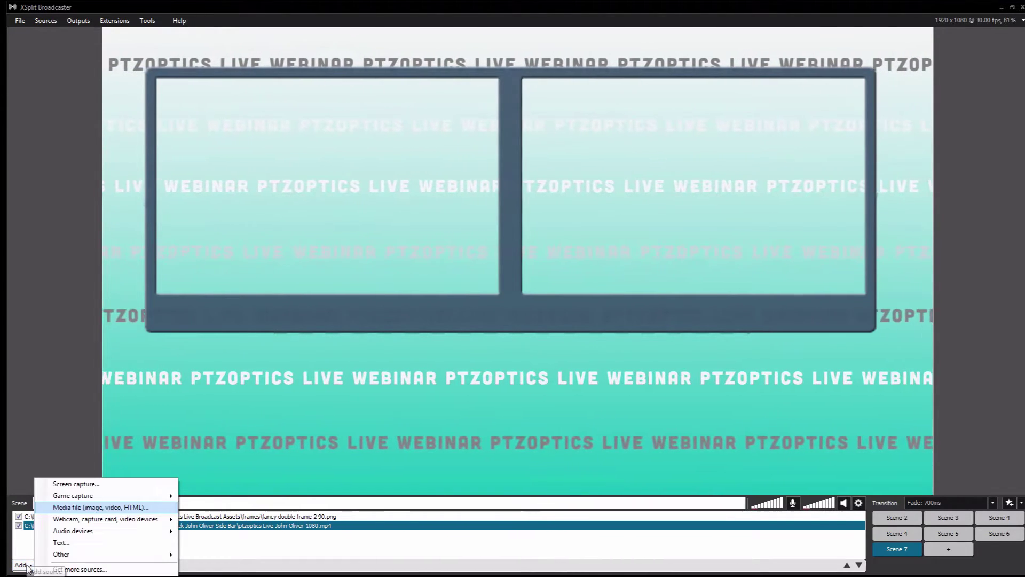
pyautogui.click(75, 483)
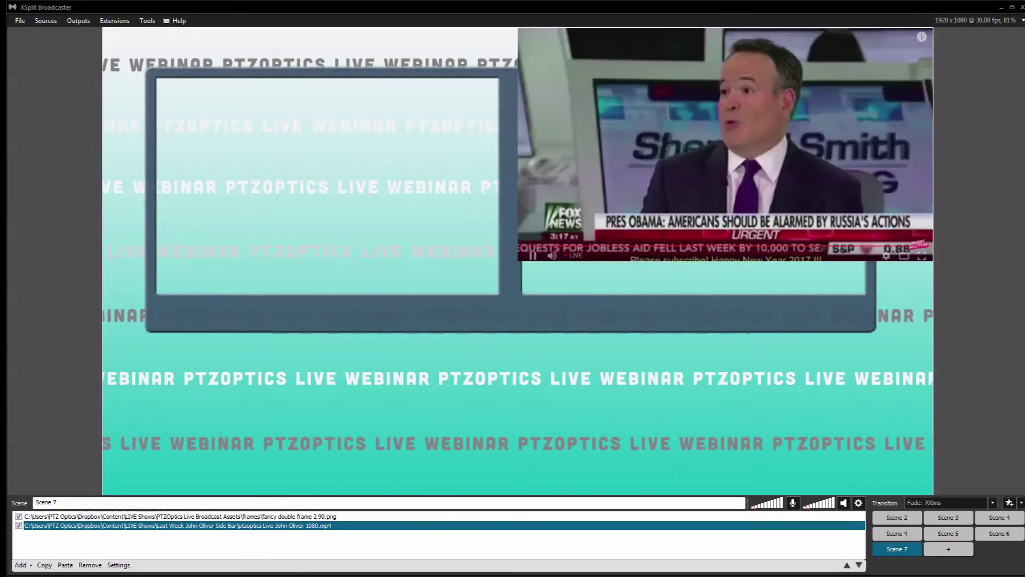
pyautogui.moveTo(724, 166); pyautogui.dragTo(434, 197)
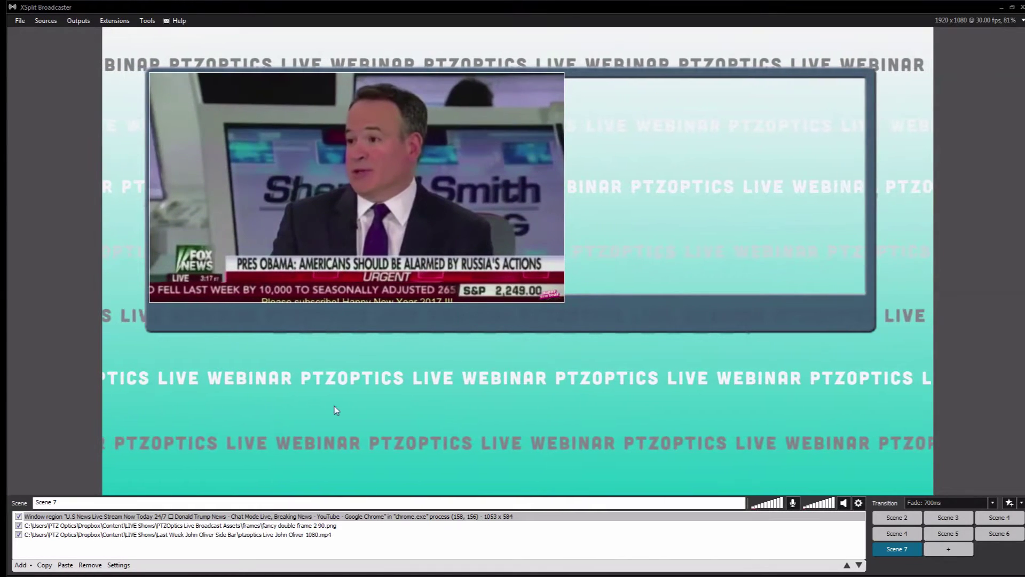
pyautogui.click(176, 526)
pyautogui.moveTo(176, 527); pyautogui.dragTo(166, 517)
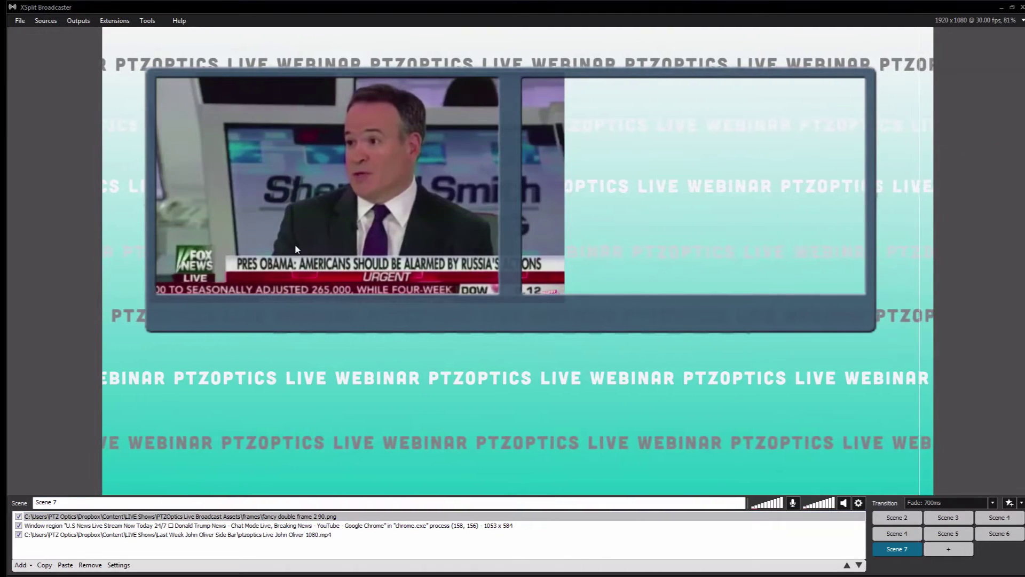
# Step: Fit the news capture into the left frame opening, reducing its width to 897 and cropping its right side by 34
pyautogui.rightClick(287, 216)
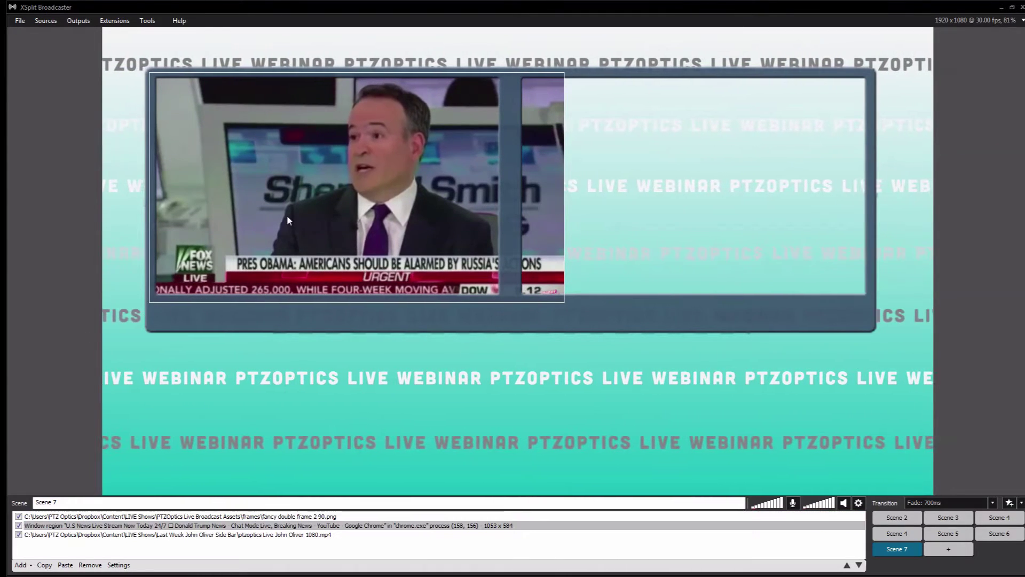
pyautogui.click(331, 231)
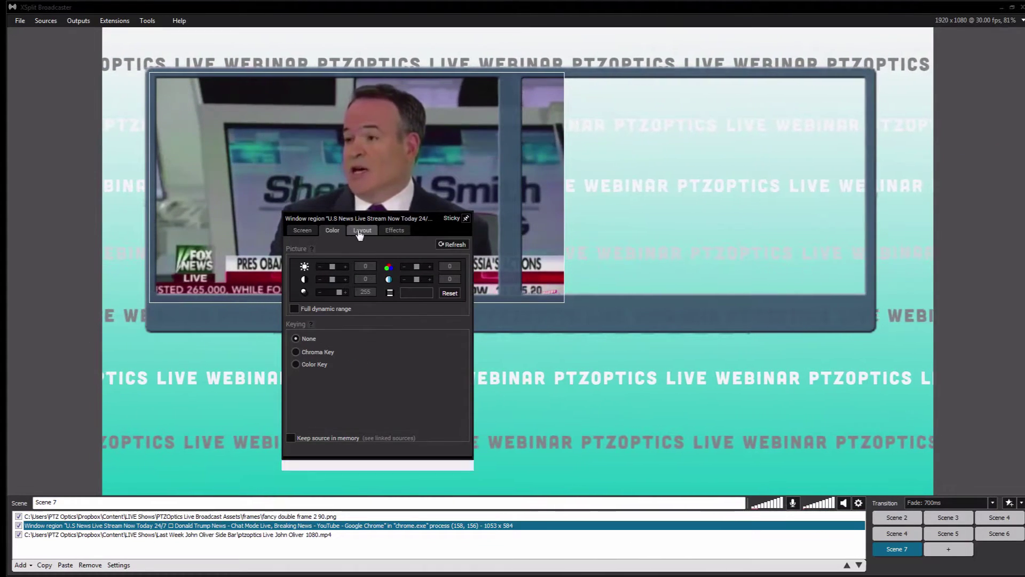
pyautogui.click(361, 231)
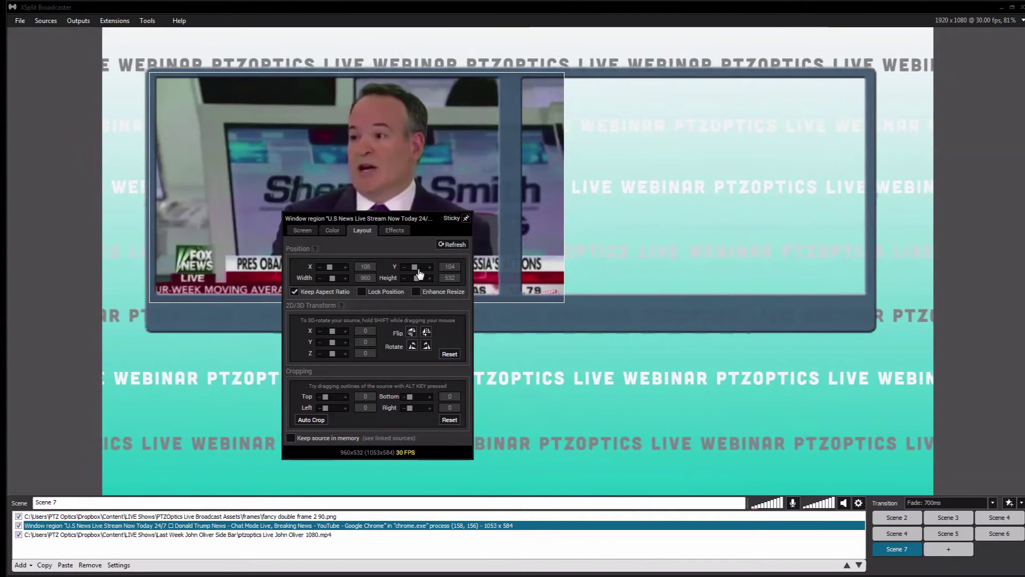
pyautogui.moveTo(333, 278); pyautogui.dragTo(329, 283)
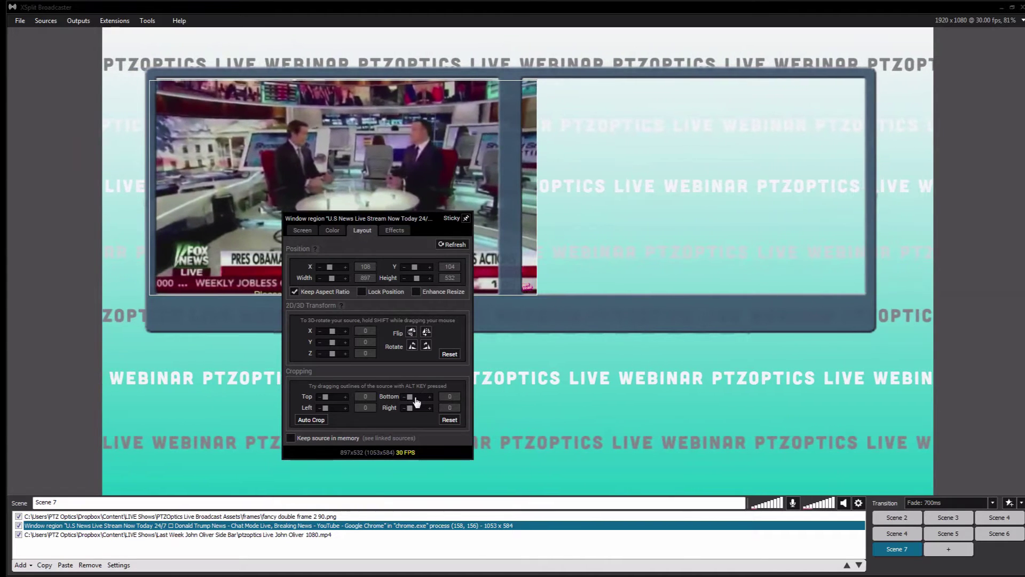
pyautogui.moveTo(412, 412); pyautogui.dragTo(416, 412)
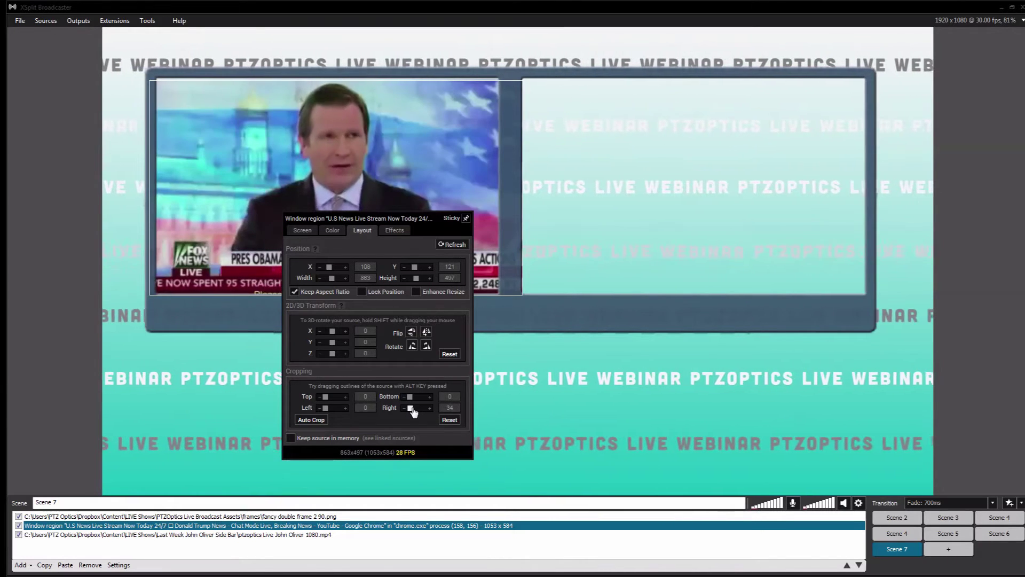
pyautogui.click(323, 400)
pyautogui.moveTo(264, 168); pyautogui.dragTo(252, 165)
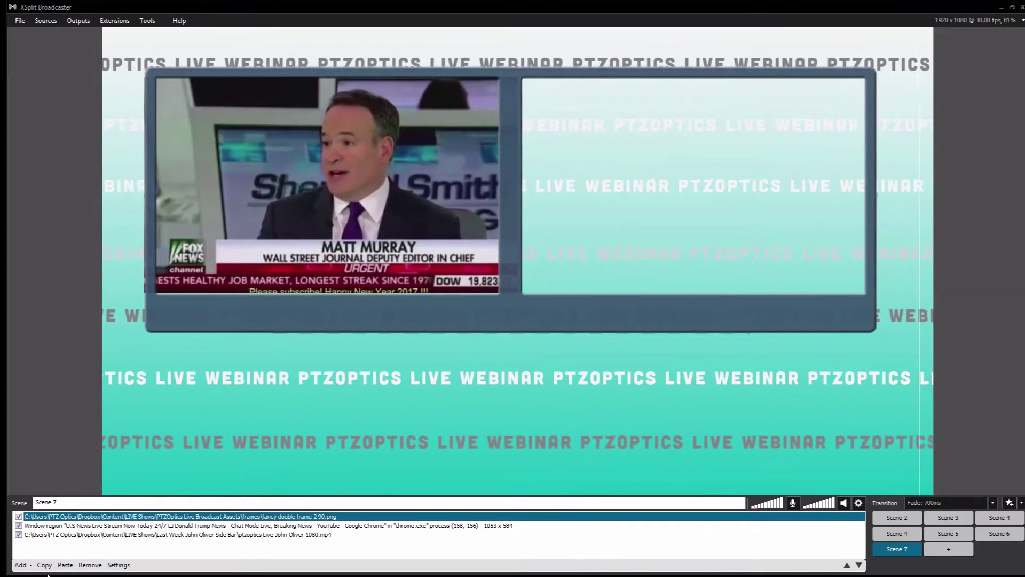
# Step: Add the PTZOpticsCamera video device over the right frame opening and layer it beneath the frame image and news capture
pyautogui.click(20, 566)
pyautogui.moveTo(155, 519)
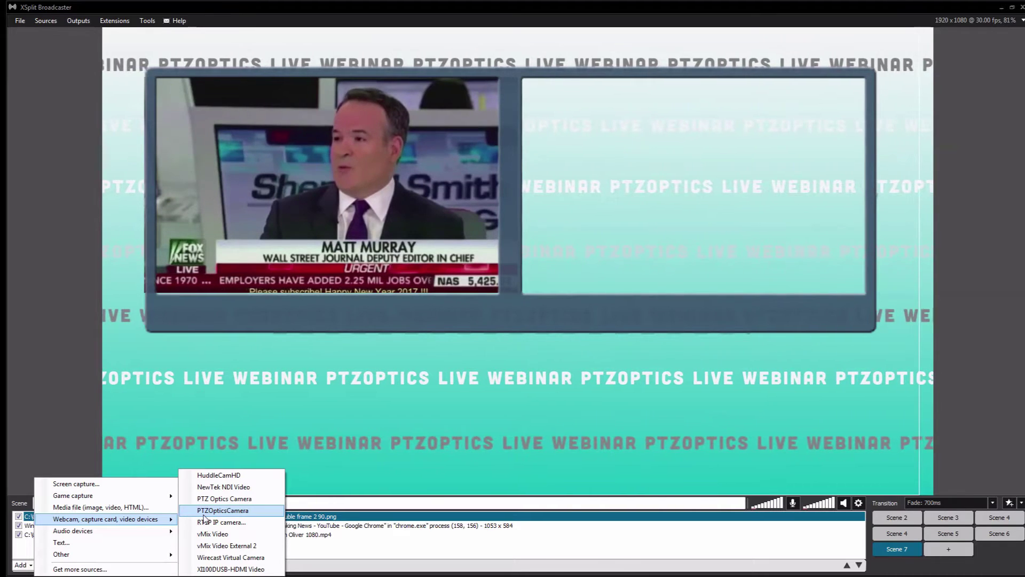
pyautogui.click(204, 512)
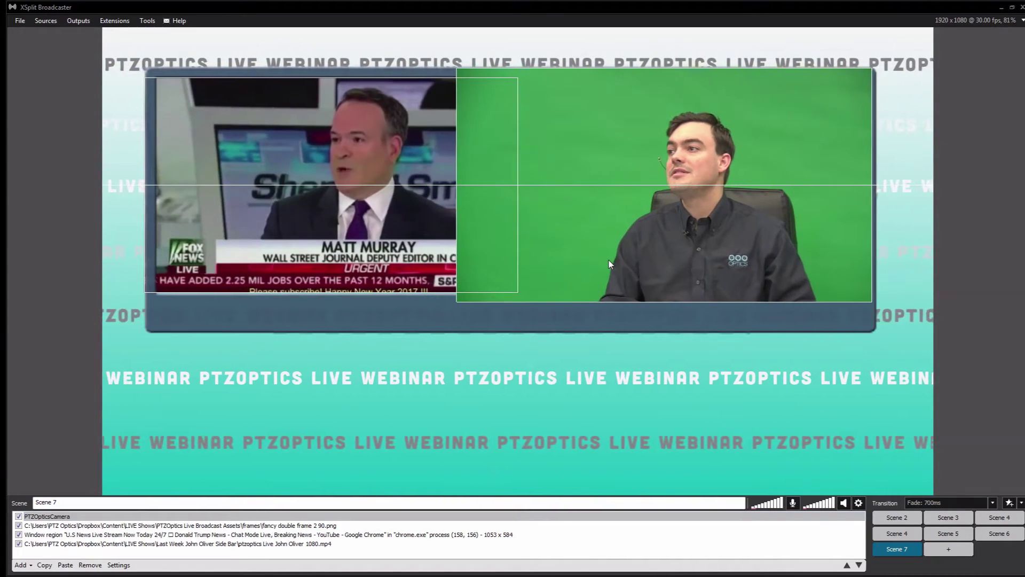
pyautogui.moveTo(118, 516); pyautogui.dragTo(118, 536)
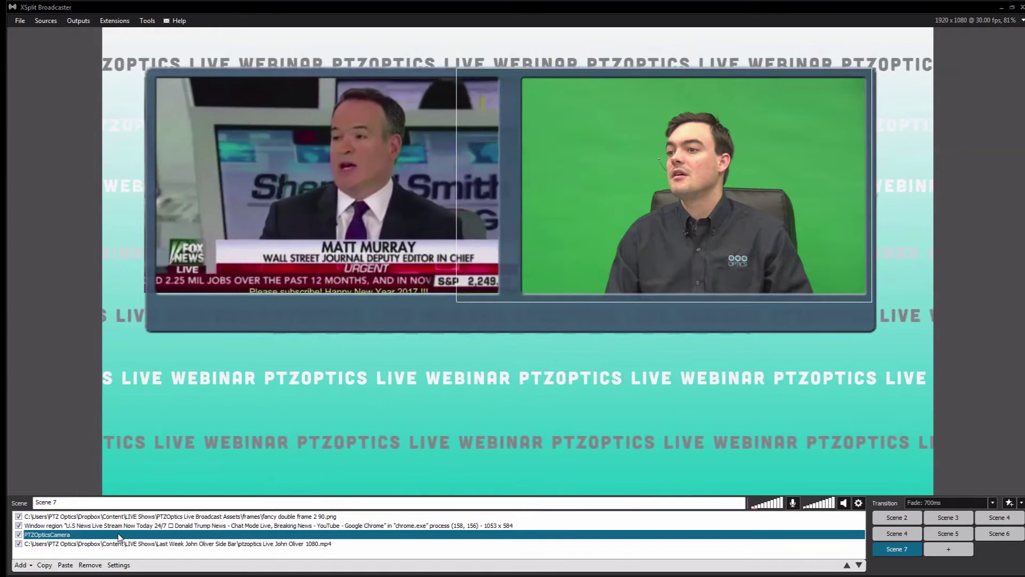
# Step: Apply Chroma Key to the PTZOpticsCamera source to remove its green background
pyautogui.rightClick(539, 219)
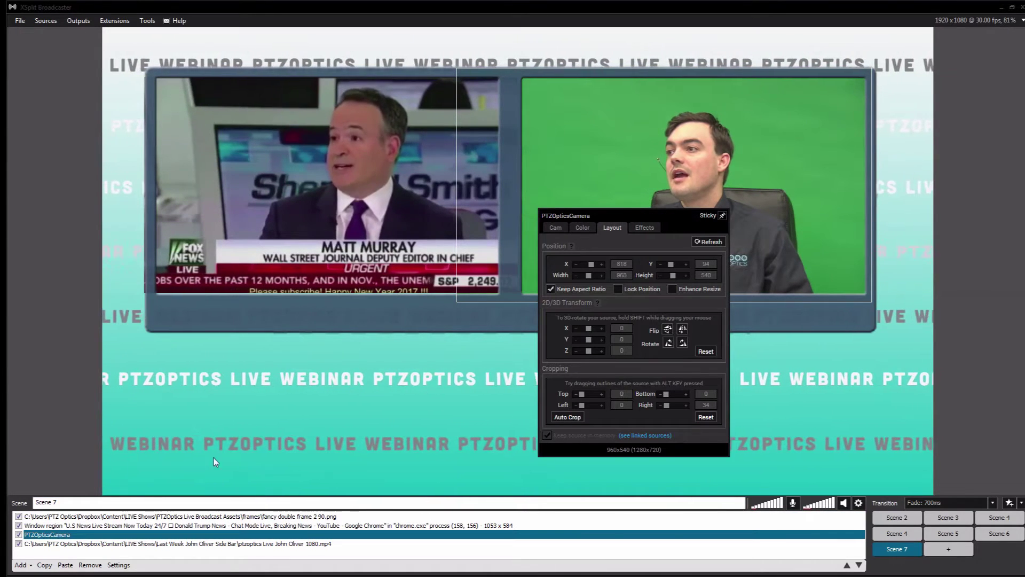
pyautogui.click(583, 227)
pyautogui.click(552, 349)
pyautogui.click(767, 251)
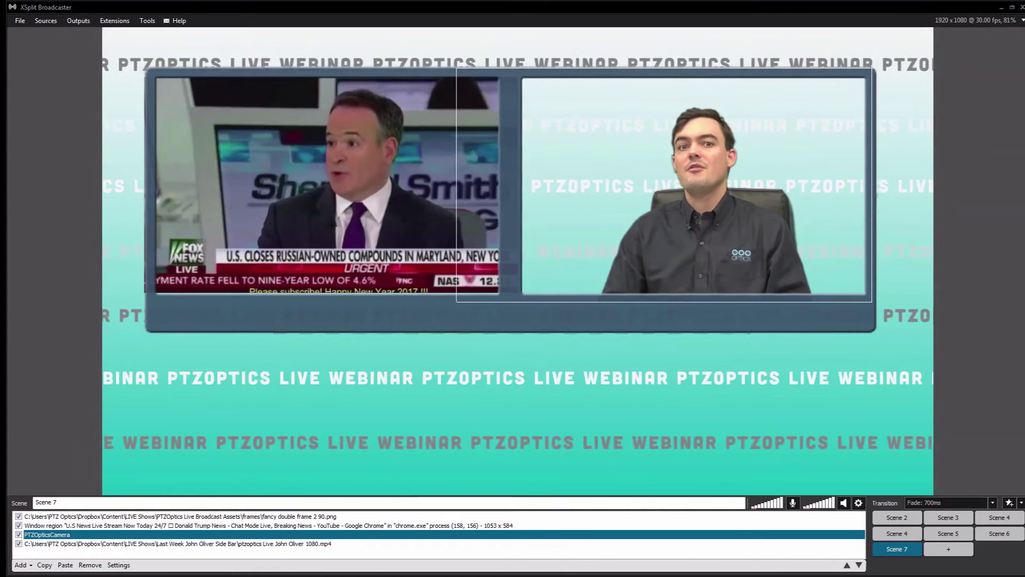
# Step: Search Dropbox for "boardroom" and add the meetings_boardroom_chairs image over the right frame opening, layered directly beneath the PTZOpticsCamera source
pyautogui.hotkey('alt', 'Tab')
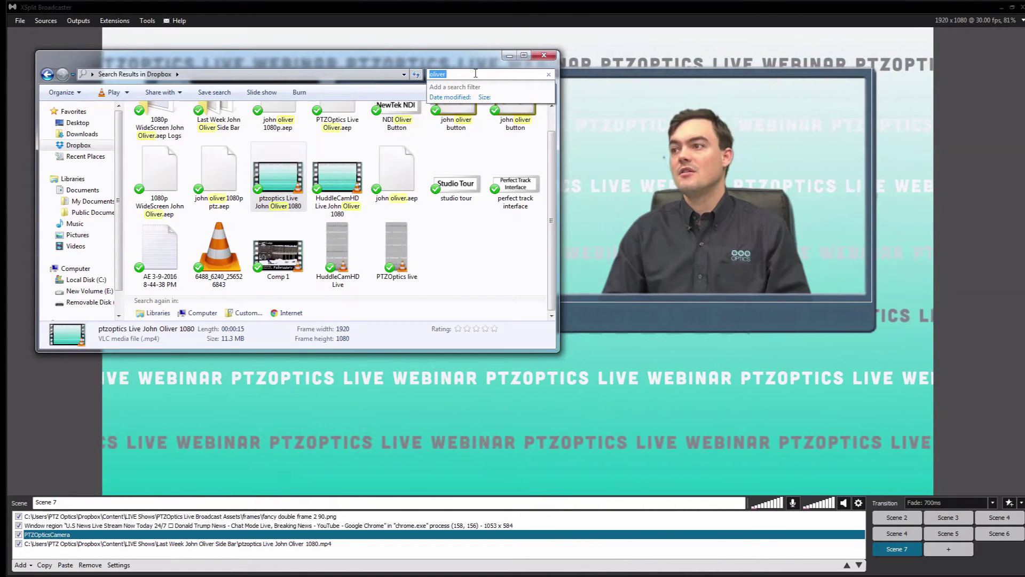
pyautogui.write('boardroom')
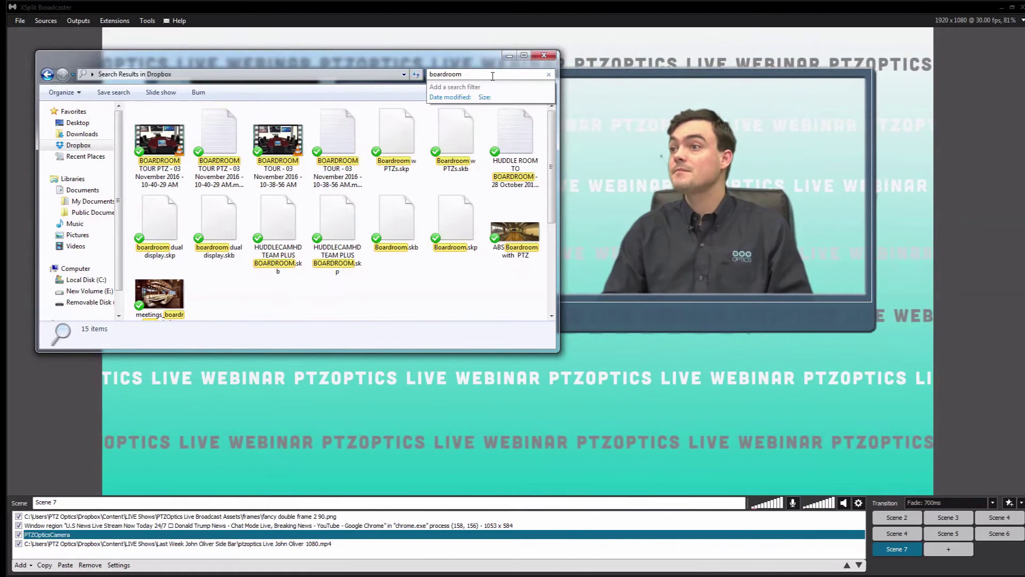
pyautogui.click(150, 294)
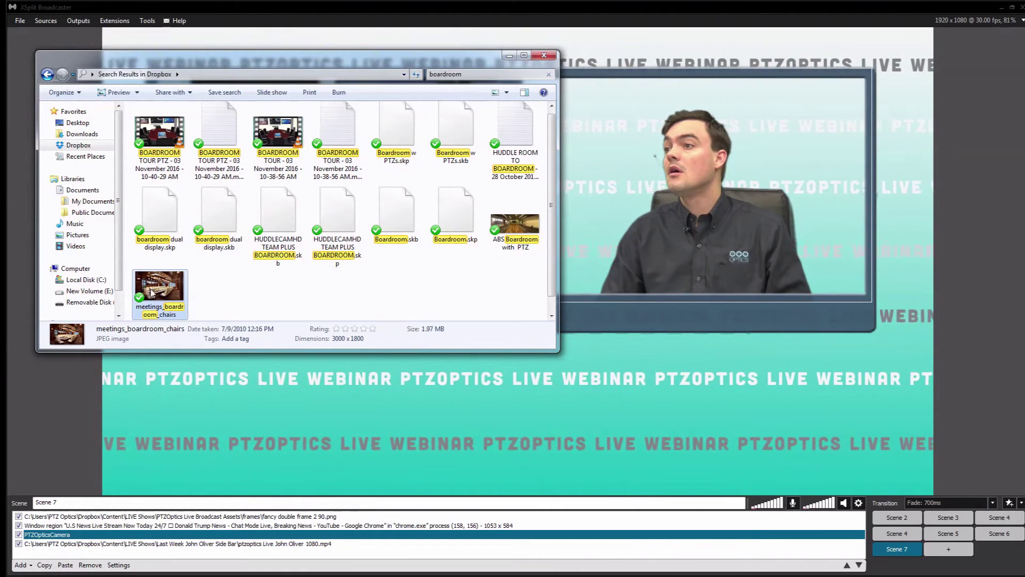
pyautogui.moveTo(150, 294); pyautogui.dragTo(633, 226)
pyautogui.moveTo(80, 516); pyautogui.dragTo(78, 544)
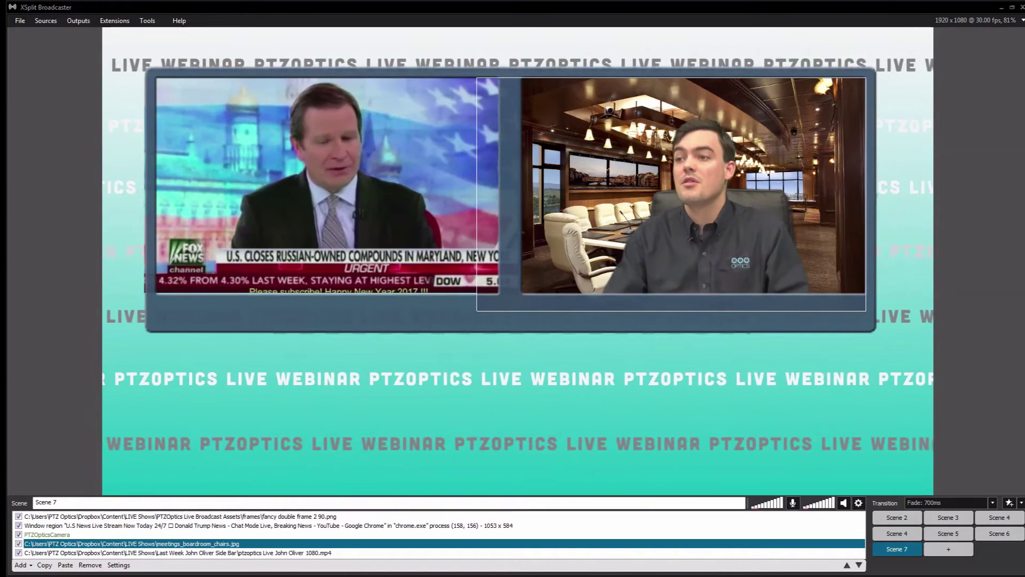
# Step: Search the Dropbox folder for "third" and add the PTZ Lower Third LIVE SHOW image to the scene
pyautogui.hotkey('alt', 'Tab')
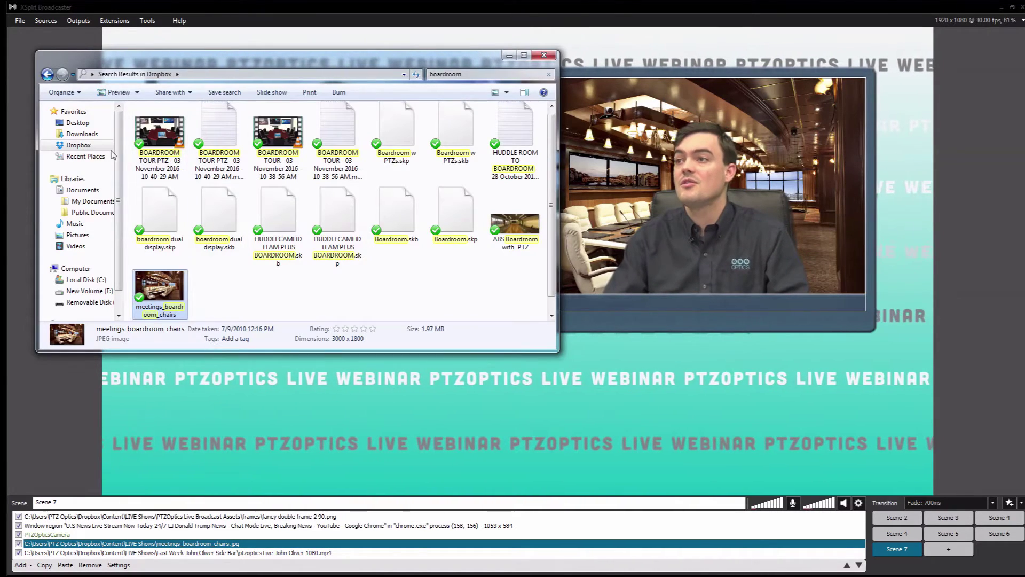
pyautogui.click(93, 147)
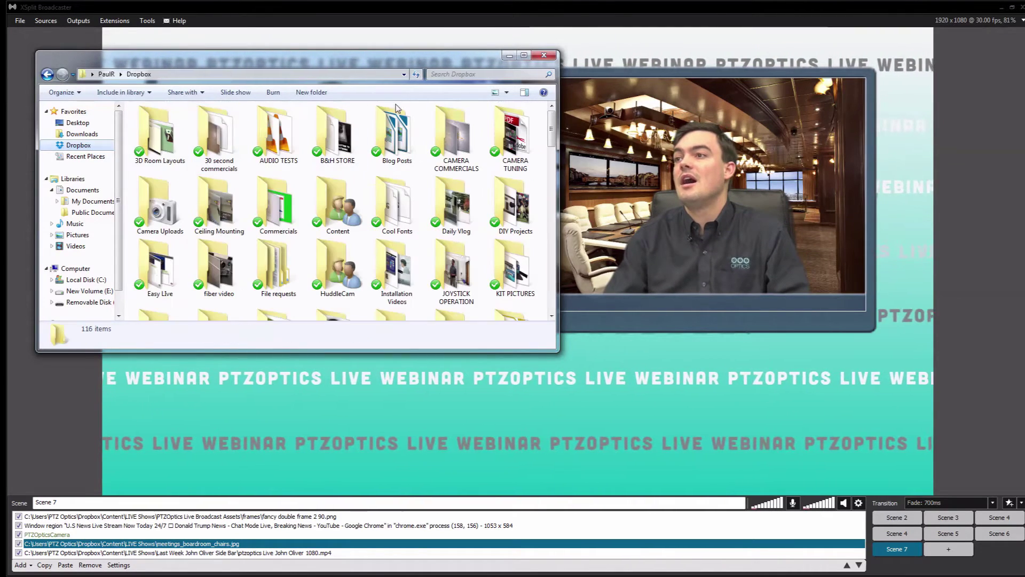
pyautogui.click(441, 74)
pyautogui.write('third')
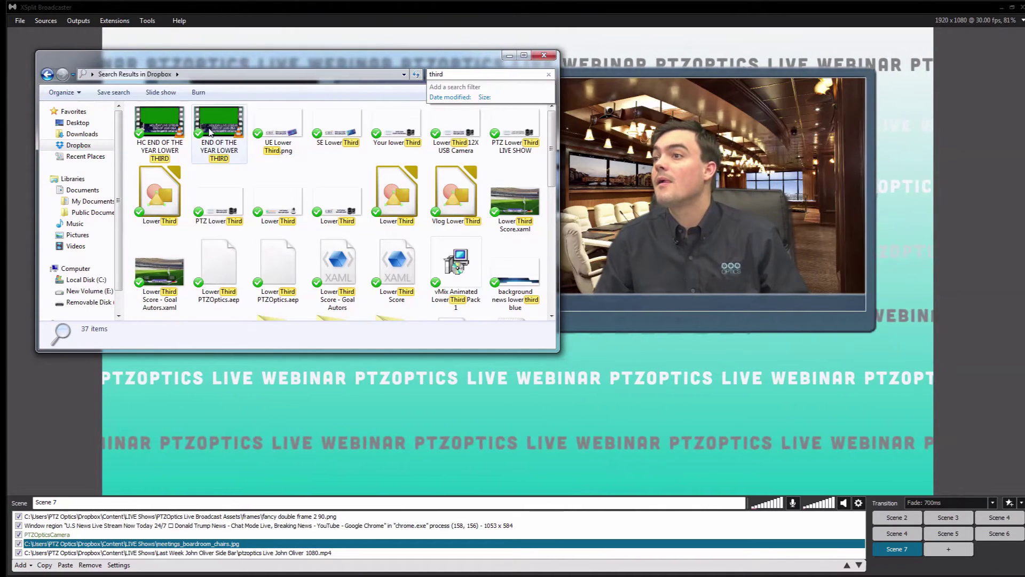
pyautogui.click(265, 132)
pyautogui.moveTo(492, 134); pyautogui.dragTo(727, 393)
# Step: Enlarge the PTZ Lower Third LIVE SHOW image and position its banner roughly centred below the double frame
pyautogui.moveTo(510, 425); pyautogui.dragTo(359, 509)
pyautogui.moveTo(558, 250); pyautogui.dragTo(933, 165)
pyautogui.moveTo(615, 425); pyautogui.dragTo(436, 440)
pyautogui.moveTo(749, 52); pyautogui.dragTo(898, 100)
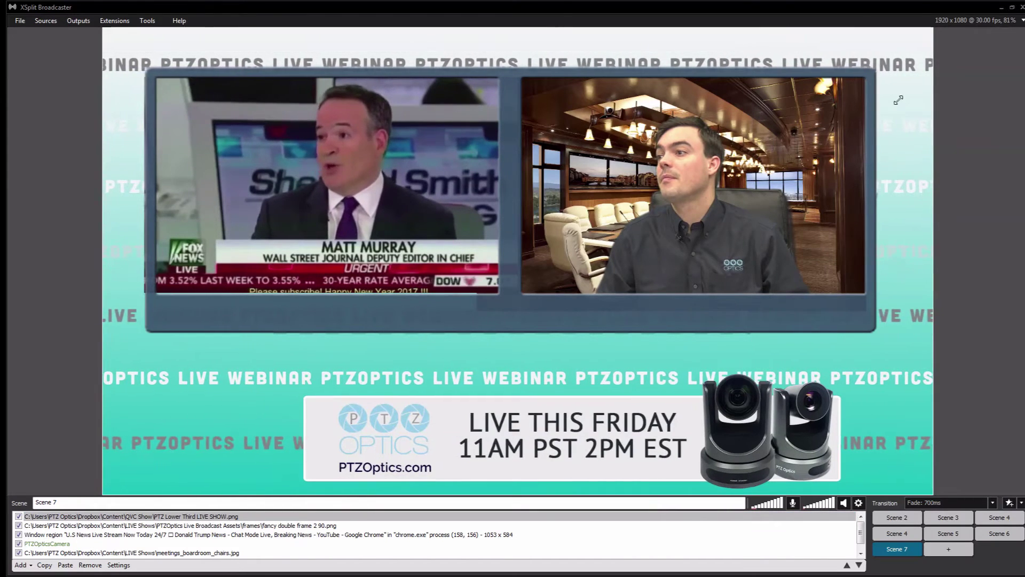
pyautogui.moveTo(622, 404); pyautogui.dragTo(559, 398)
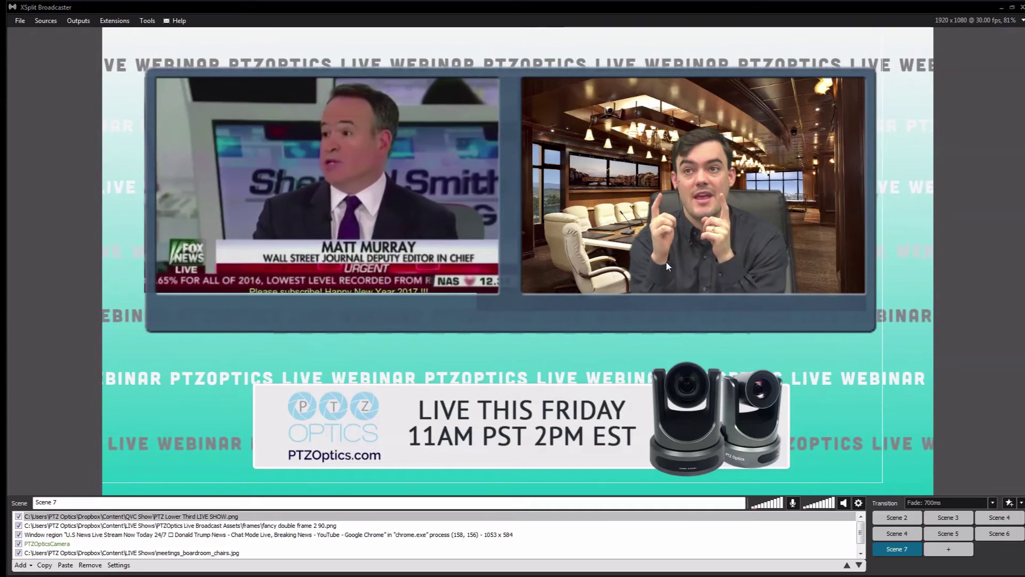
pyautogui.click(164, 75)
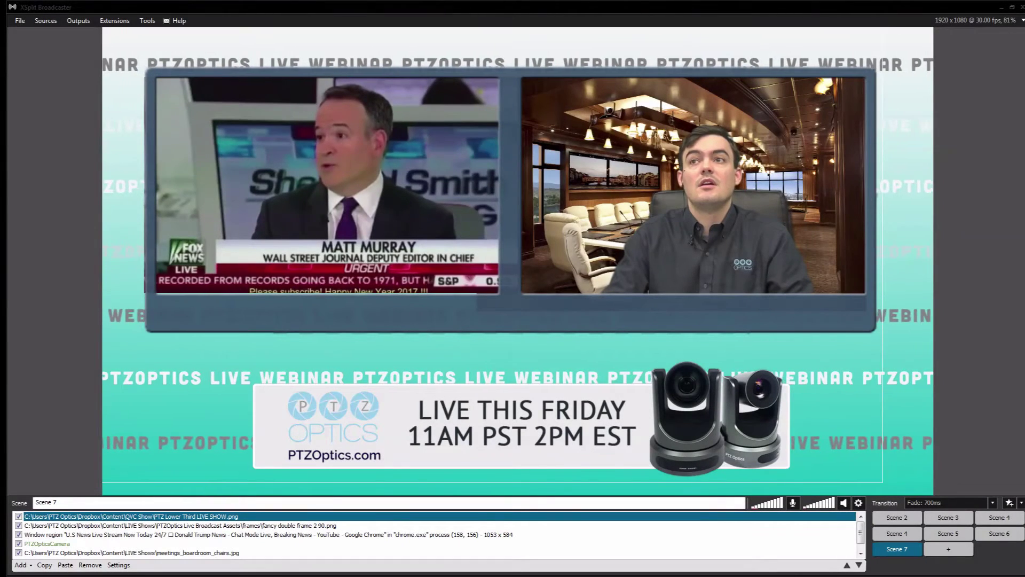
# Step: Switch to Chrome, search Google for "virtual audio cable" and open the Virtual Audio Cable home page
pyautogui.moveTo(1024, 42); pyautogui.dragTo(591, 42)
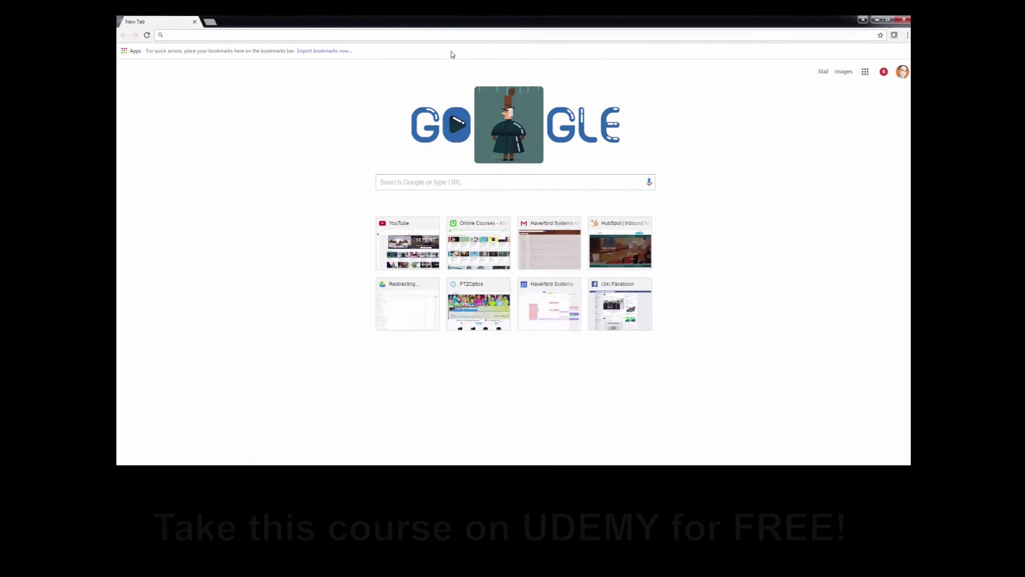
pyautogui.write('virtual')
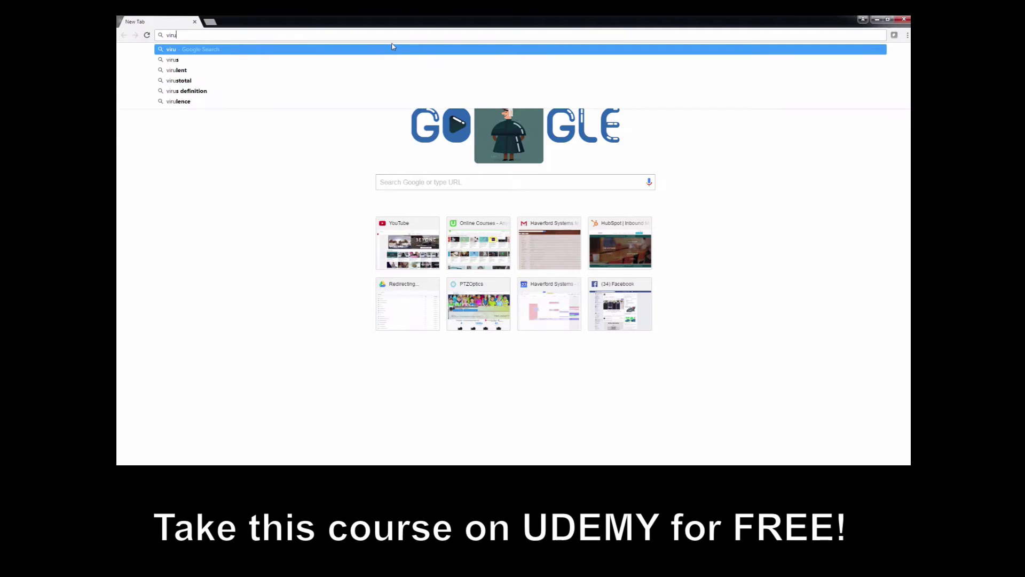
pyautogui.write(' a')
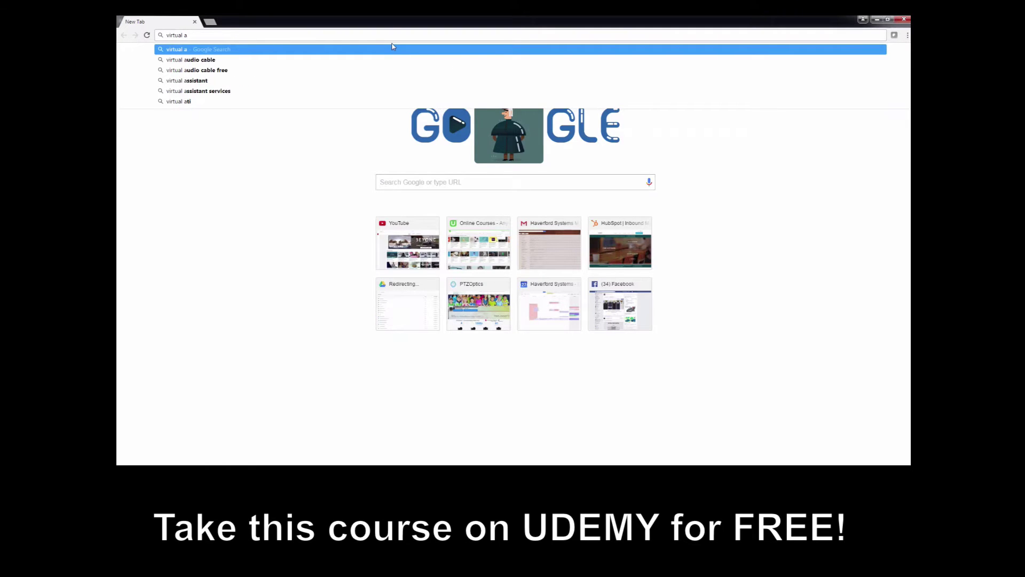
pyautogui.press('Down')
pyautogui.press('Return')
pyautogui.click(247, 122)
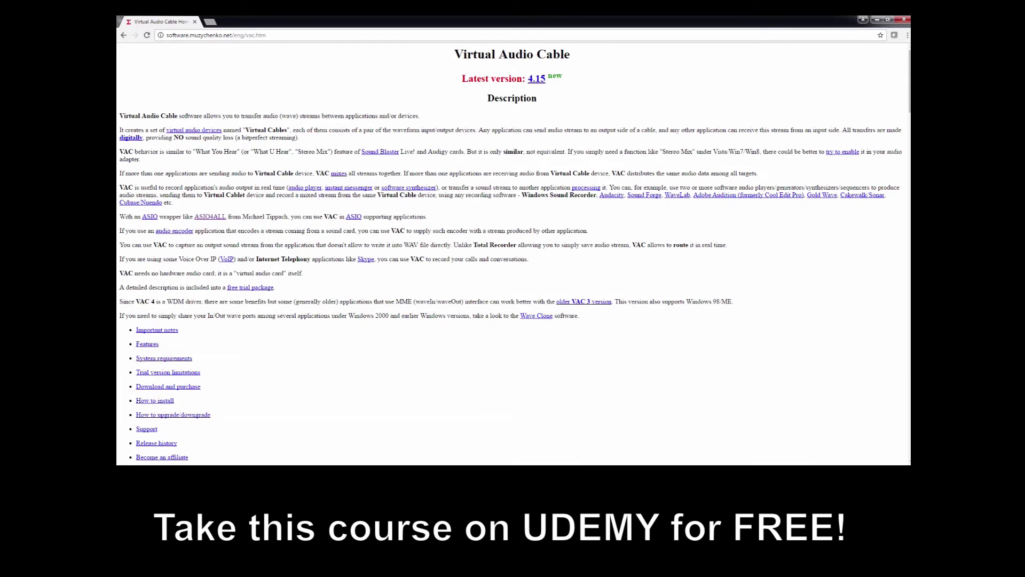
# Step: Return to the search results, open the VB-Audio Virtual Cable site and view its VB-CABLE and HiFi-Cable products
pyautogui.click(124, 35)
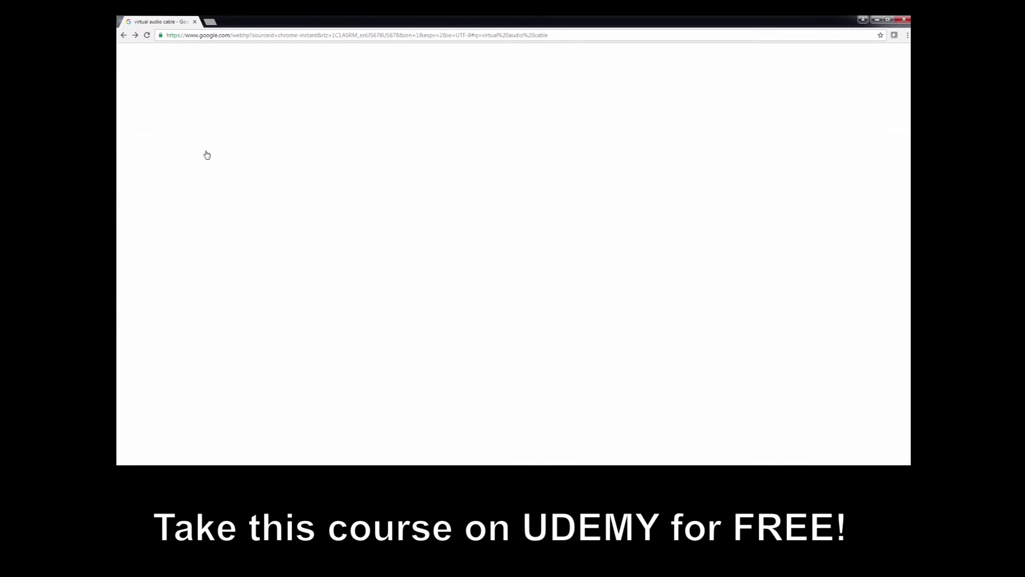
pyautogui.click(211, 177)
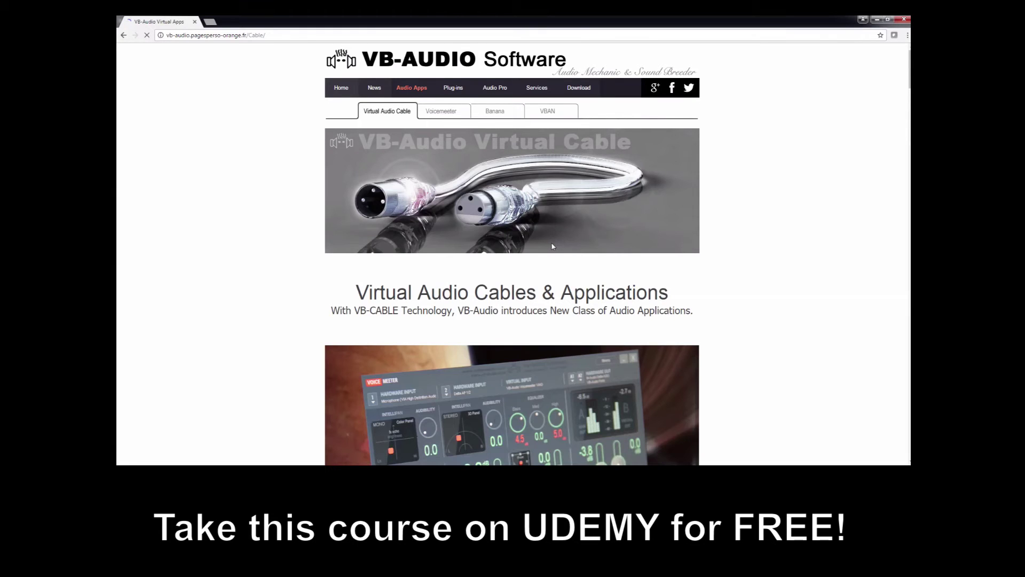
pyautogui.scroll(-6, 552, 245)
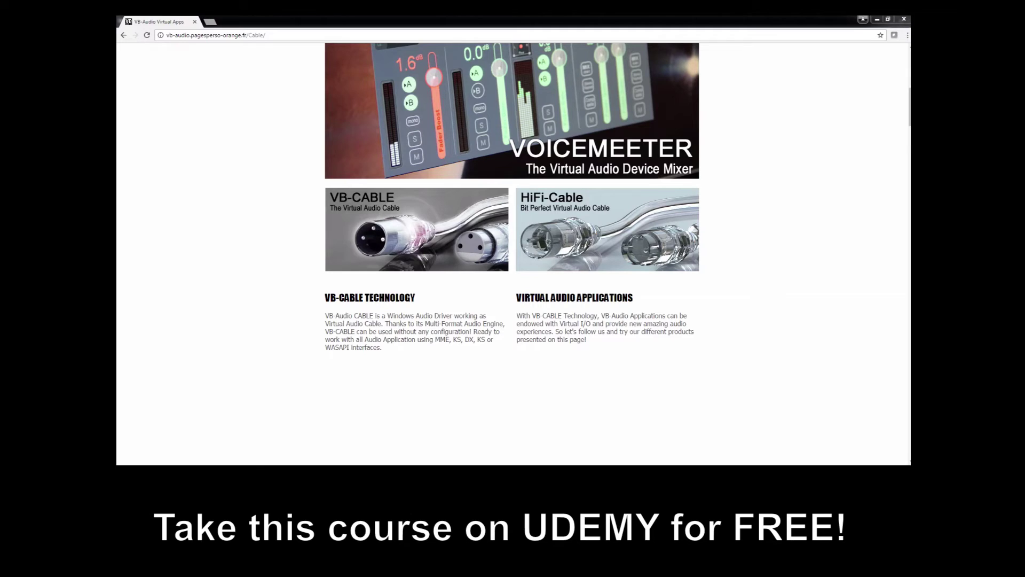
# Step: Bring the Windows Sound dialog over the browser and examine the Virtual Audio Cable playback devices Line 1, Line 2 and Line 3
pyautogui.moveTo(117, 52); pyautogui.dragTo(383, 53)
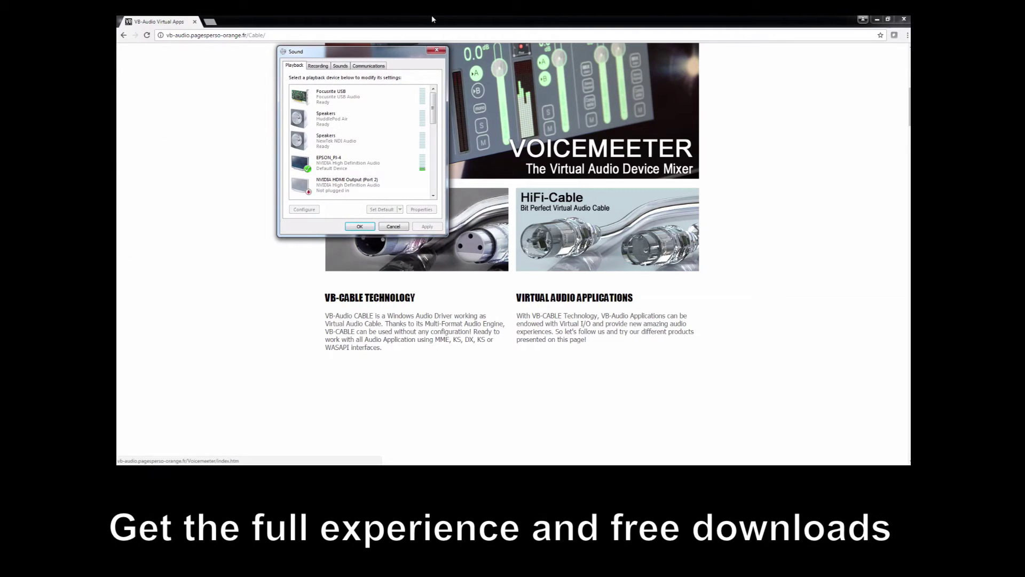
pyautogui.moveTo(433, 112); pyautogui.dragTo(423, 154)
pyautogui.click(408, 154)
pyautogui.scroll(-3, 394, 149)
pyautogui.scroll(-2, 390, 153)
pyautogui.click(371, 150)
pyautogui.click(363, 172)
pyautogui.click(361, 189)
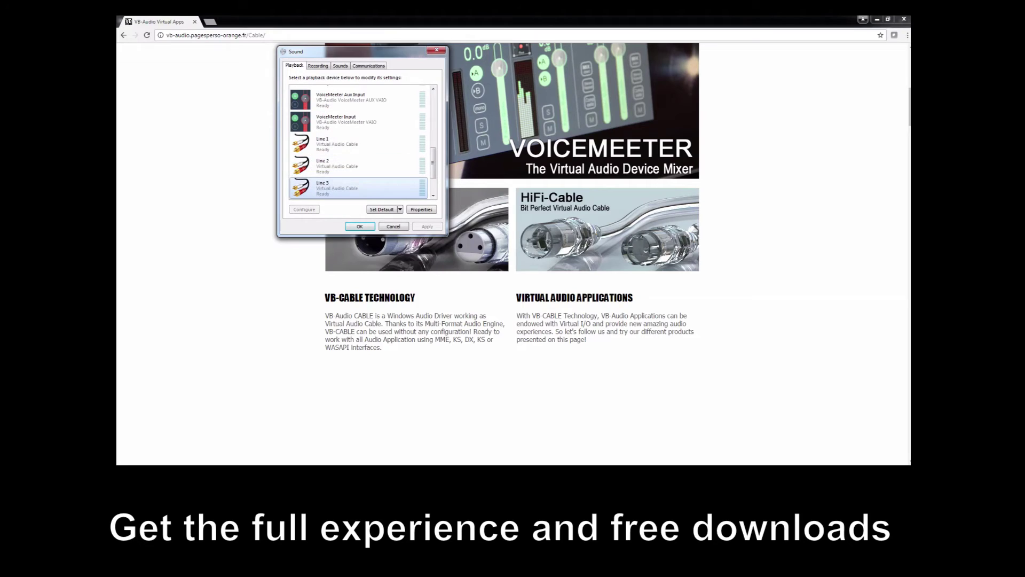